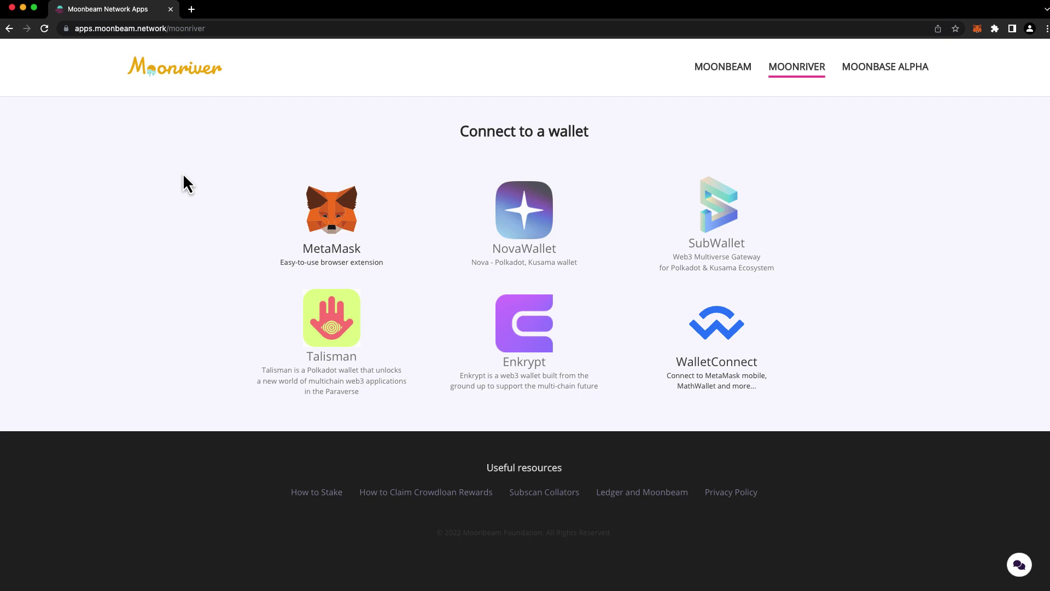
Step: Unlock MetaMask with the wallet password and connect it so the Moonriver staking dashboard loads
left_click(317, 224)
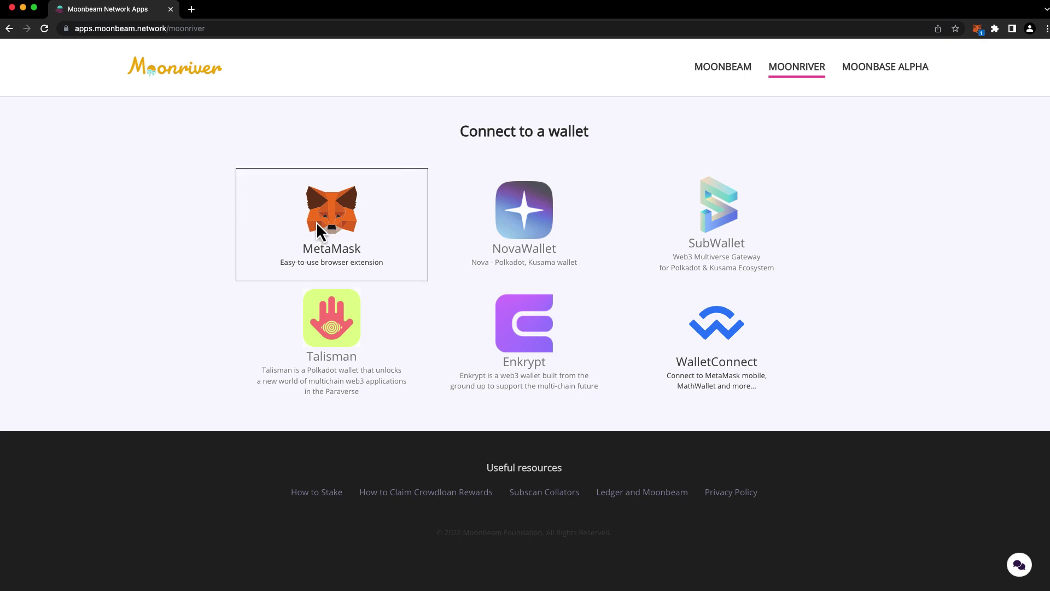
type("*********")
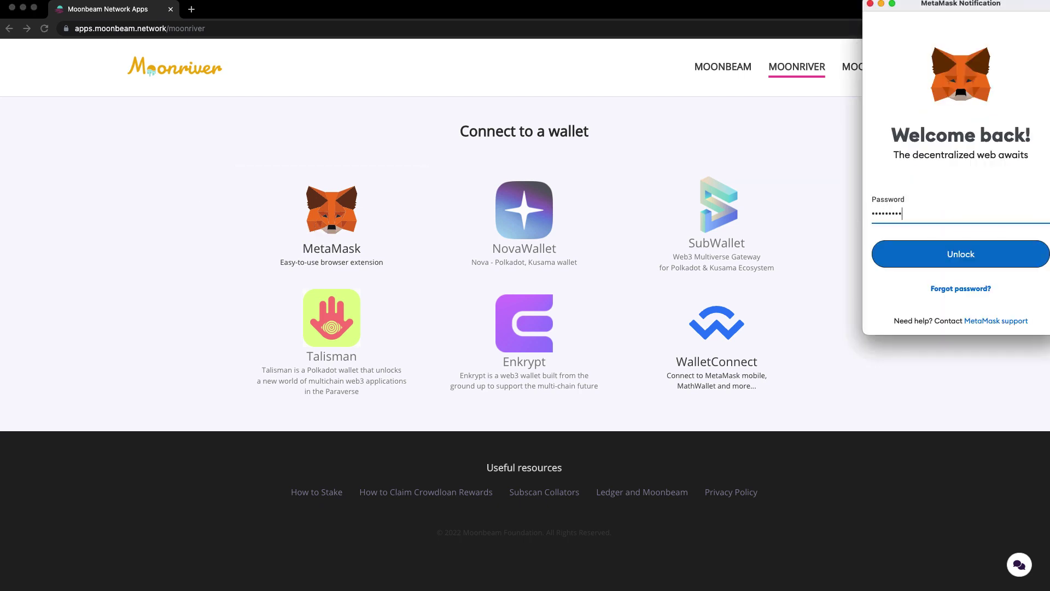
key("Return")
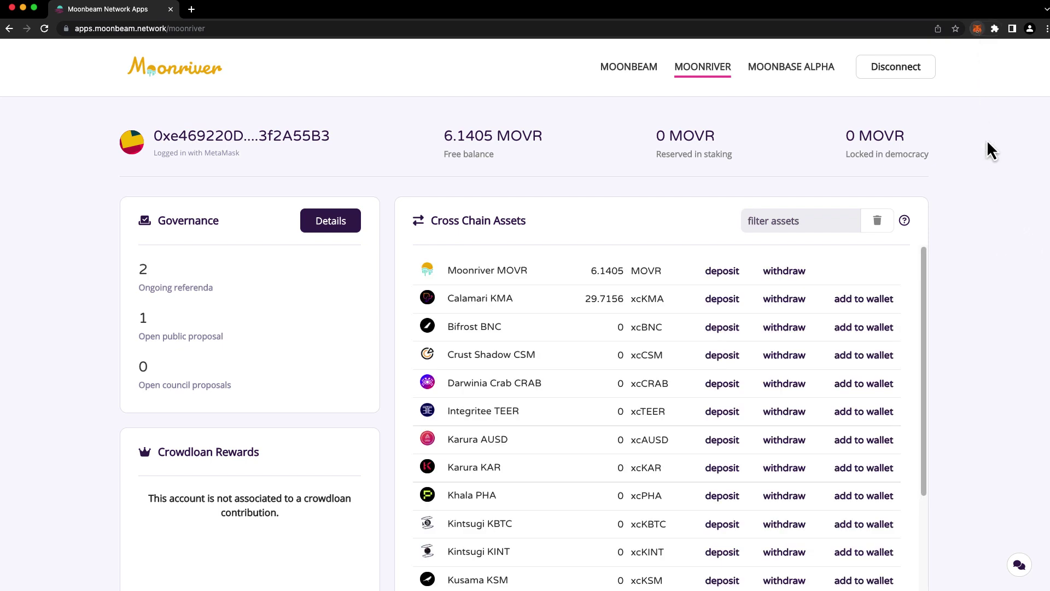
scroll(117, 313, "down", 7)
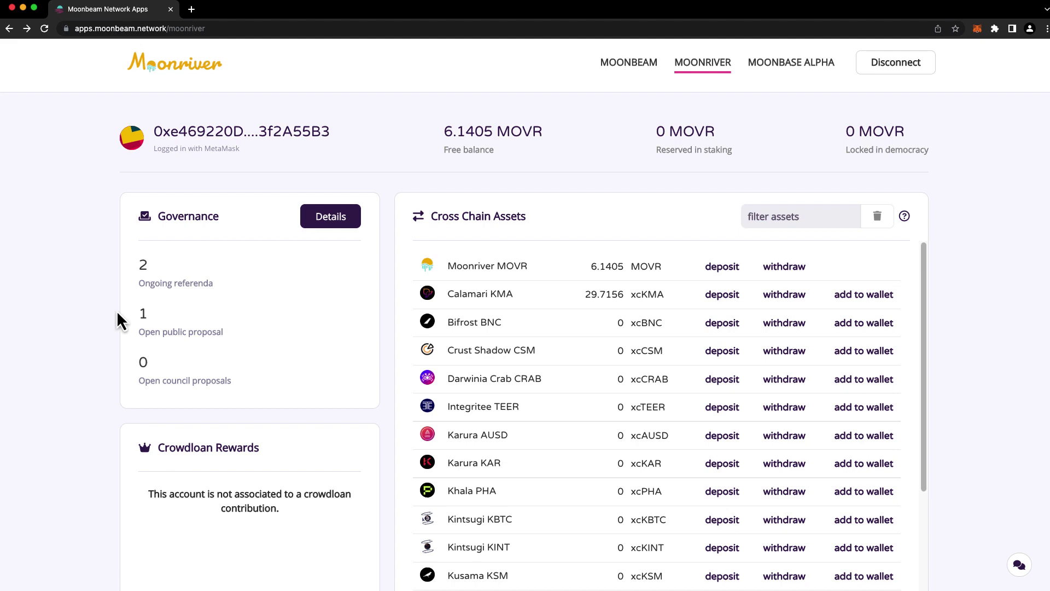
Step: Open Manage delegations and the collator picker, then list Waiting candidates like KLEVER and ZKVALIDATOR
left_click(551, 316)
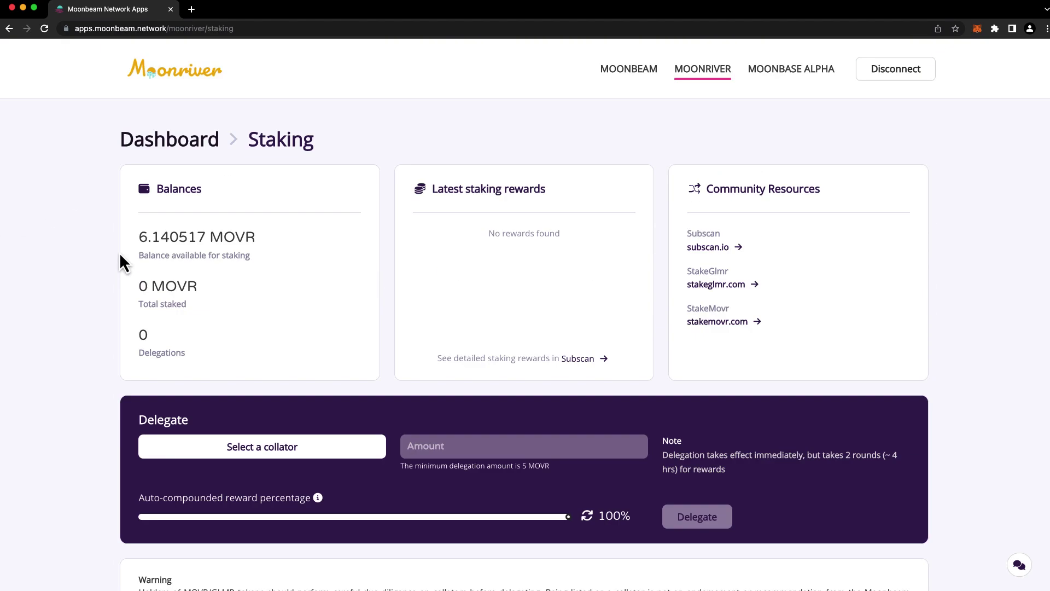
left_click(185, 455)
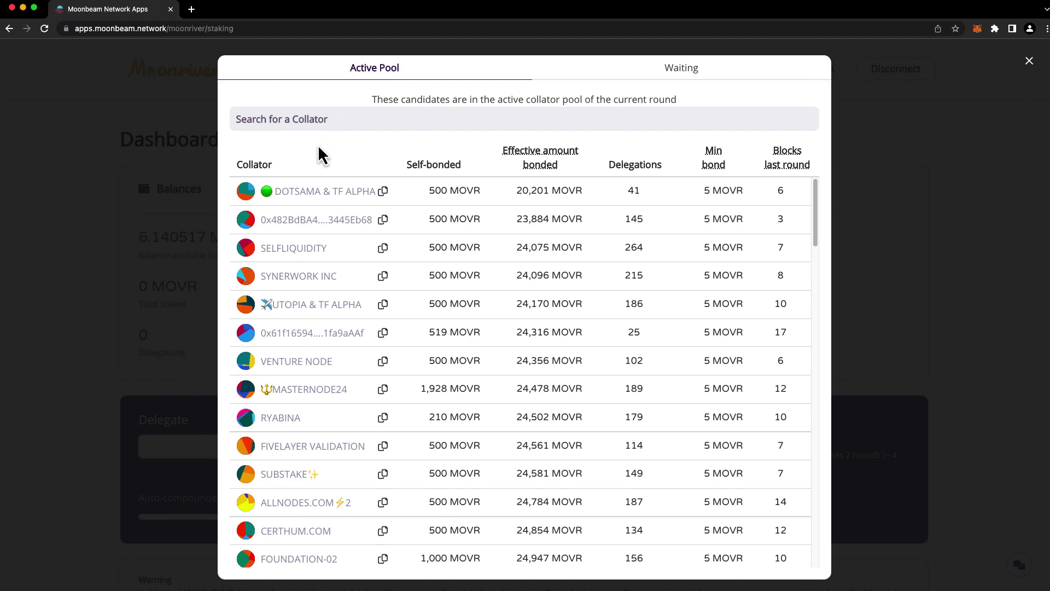
left_click(678, 69)
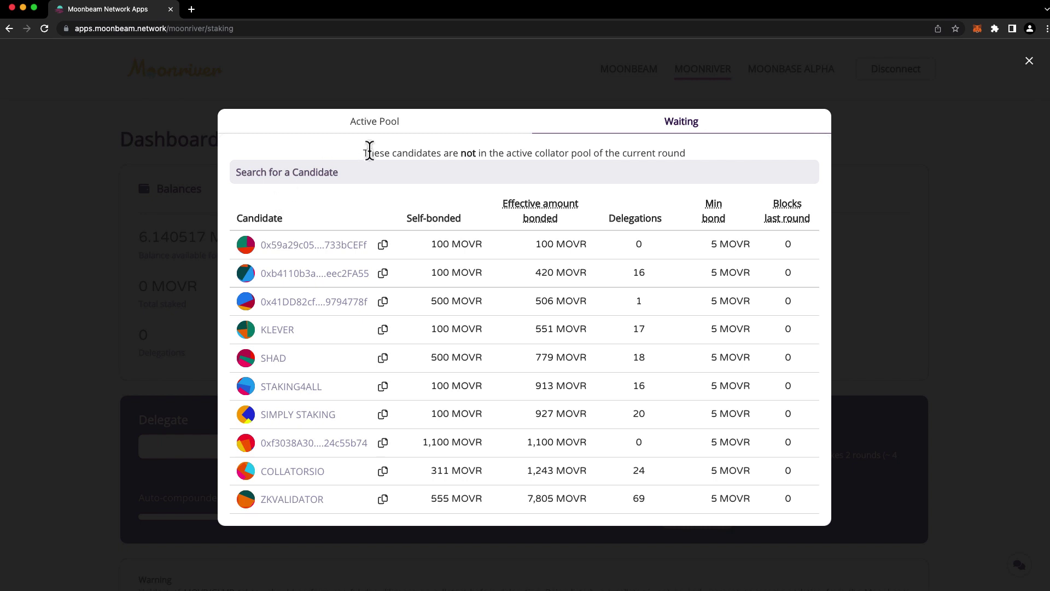
Step: Return to the Active Pool list and browse candidates like DOTSAMA and TF ALPHA
left_click(374, 122)
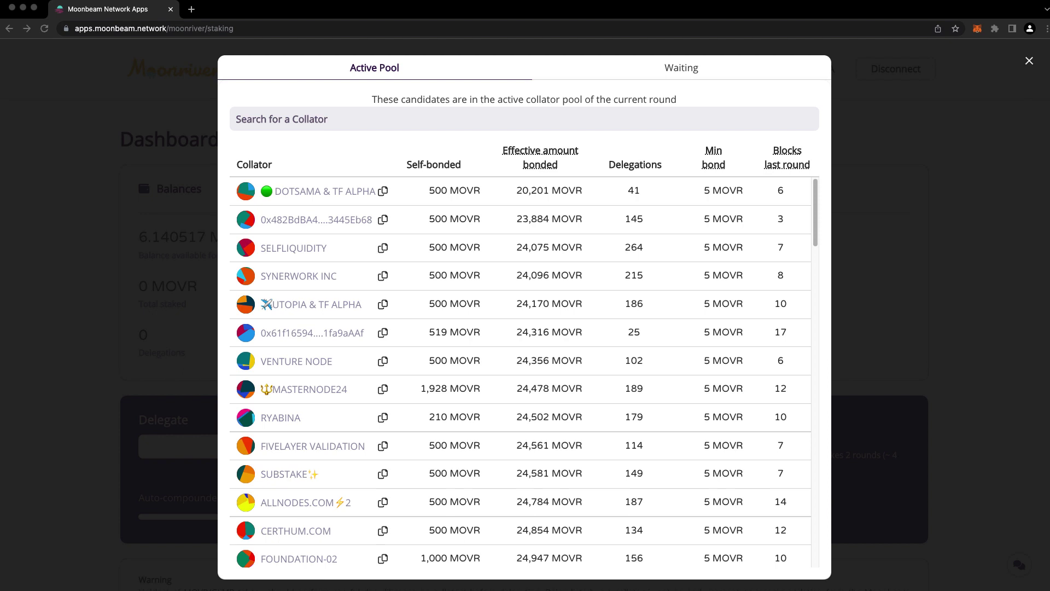
scroll(929, 296, "down", 5)
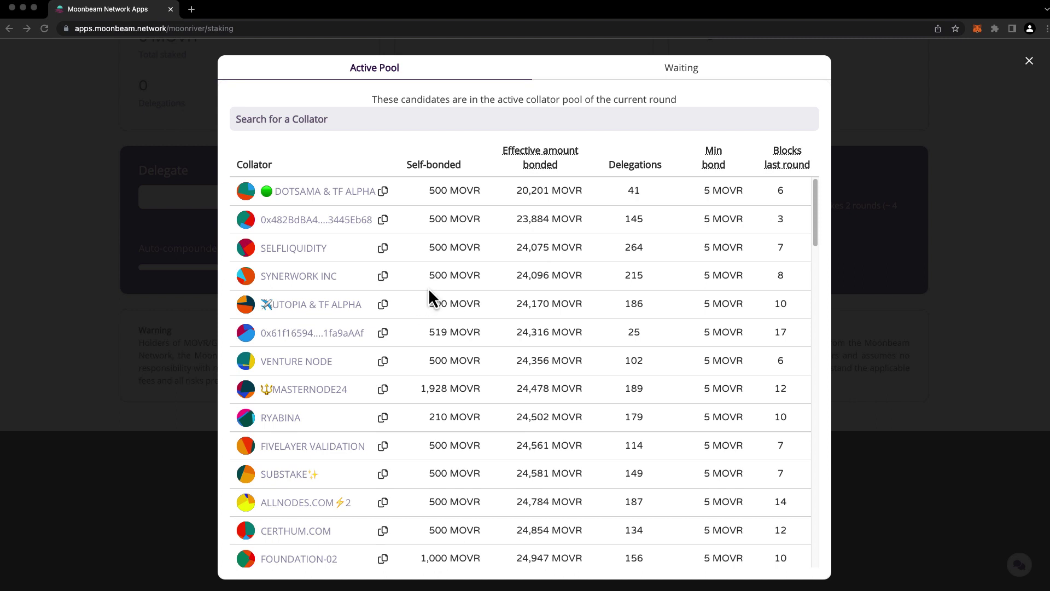
Step: Pick Foundation-02, enter 5 MOVR, reset auto-compound to 100%, and confirm the delegation in MetaMask
left_click(293, 561)
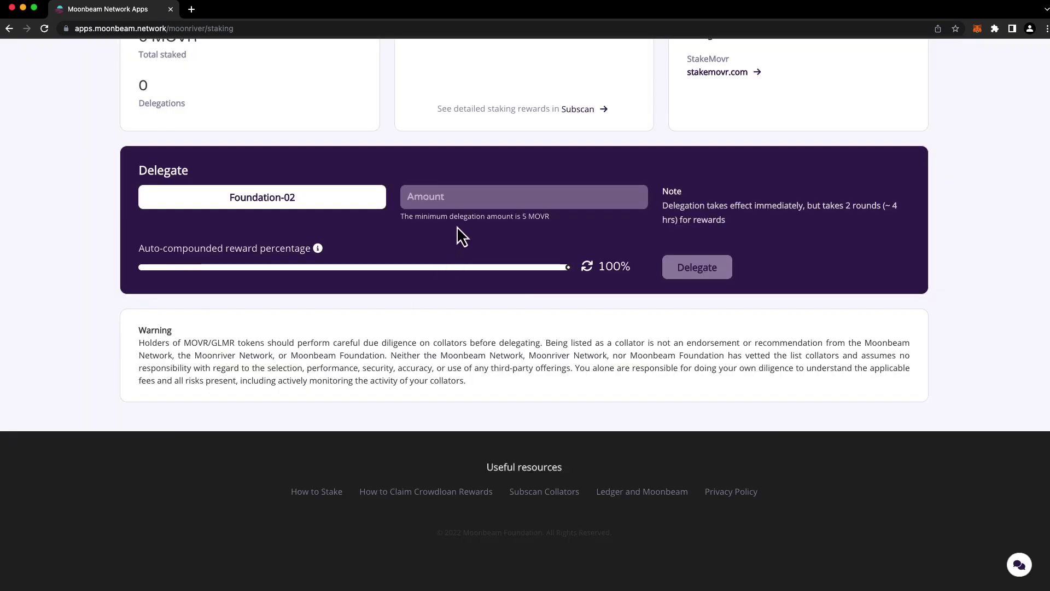
left_click(458, 197)
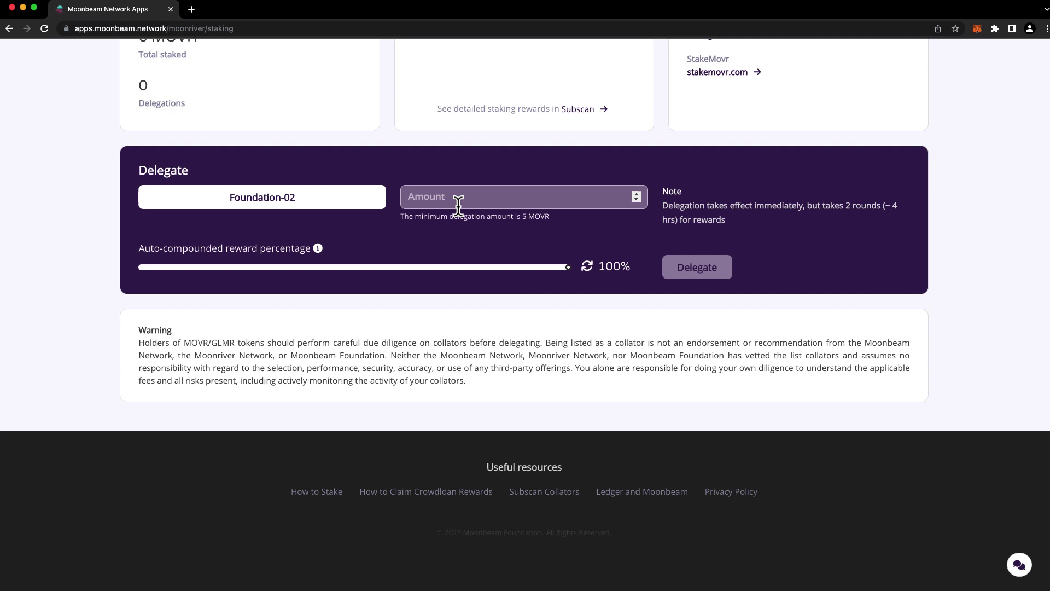
type("5")
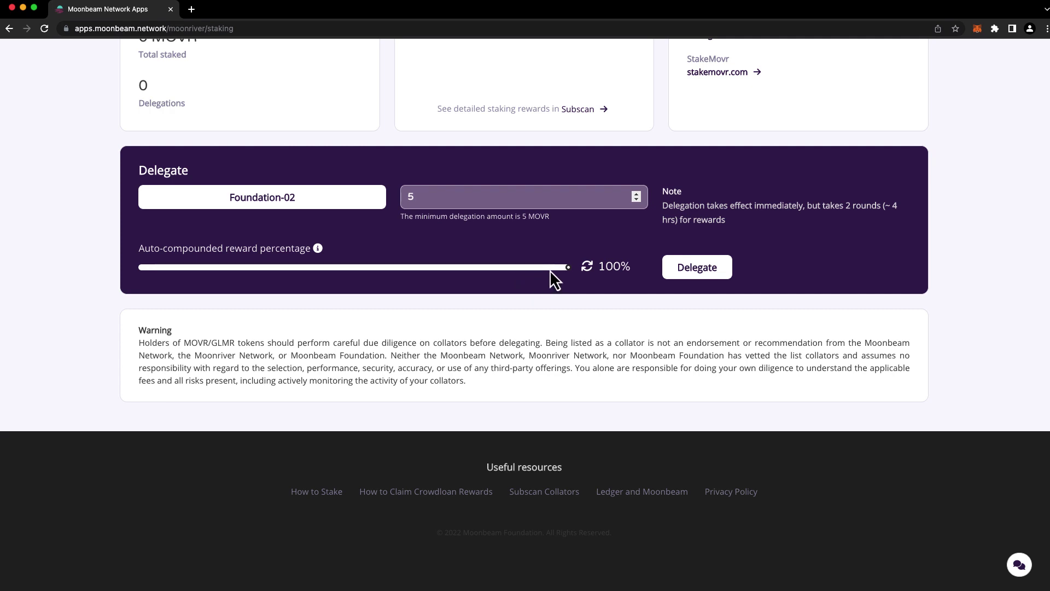
left_click_drag(564, 269, 137, 271)
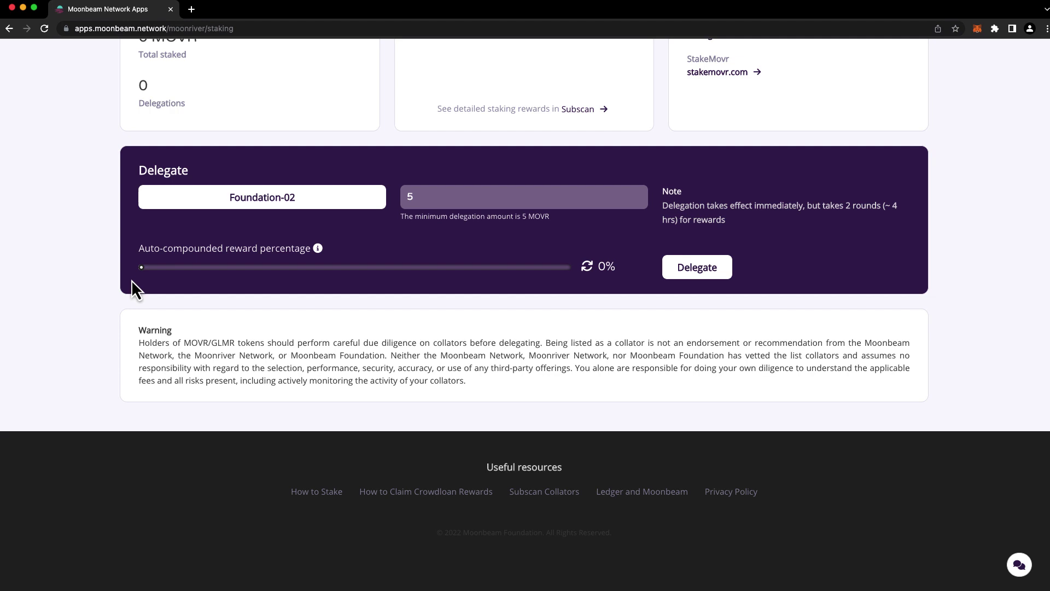
left_click_drag(140, 269, 581, 279)
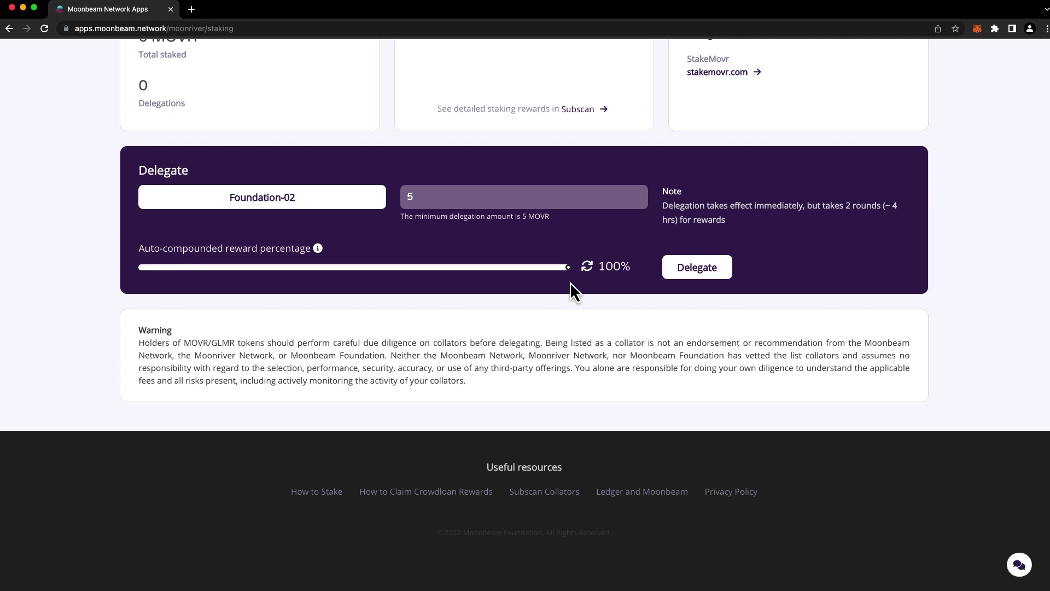
left_click(691, 271)
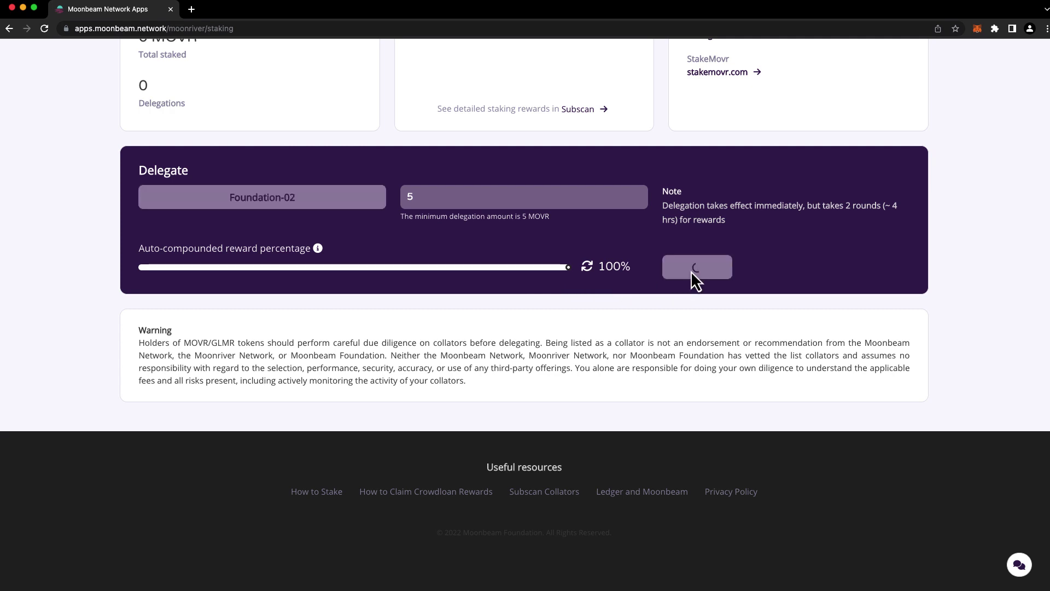
left_click(999, 316)
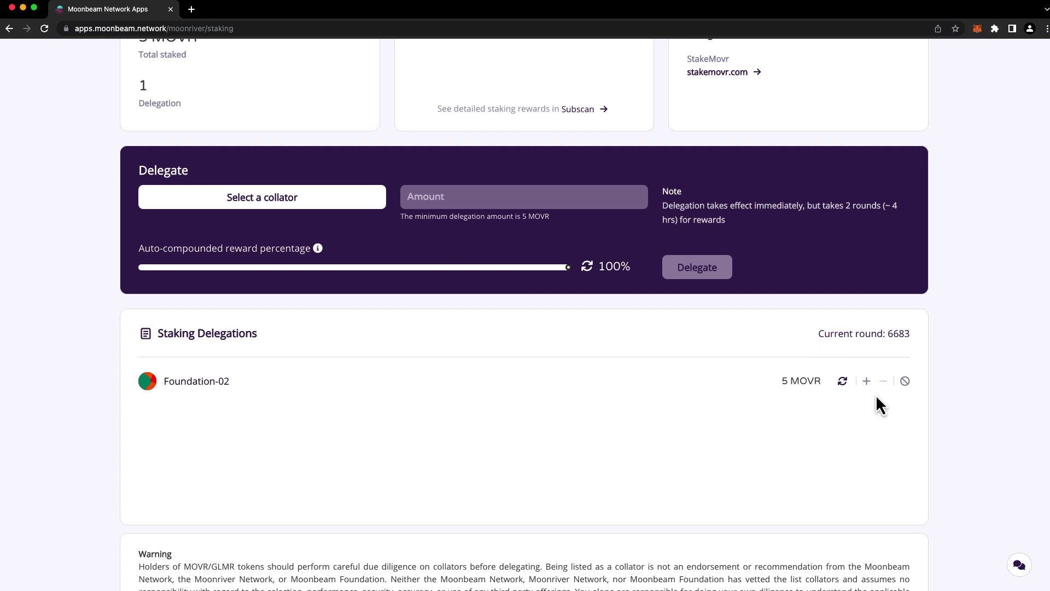
Step: Bond an extra 0.05 MOVR on the Foundation-02 row and approve it in MetaMask
left_click(867, 382)
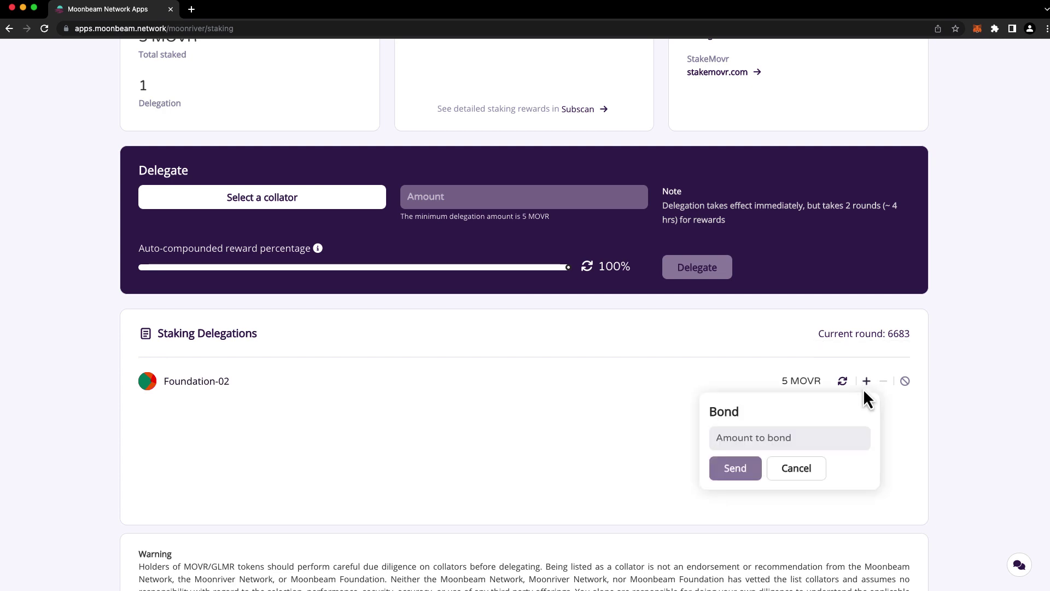
left_click(805, 436)
type("0.05")
left_click(735, 468)
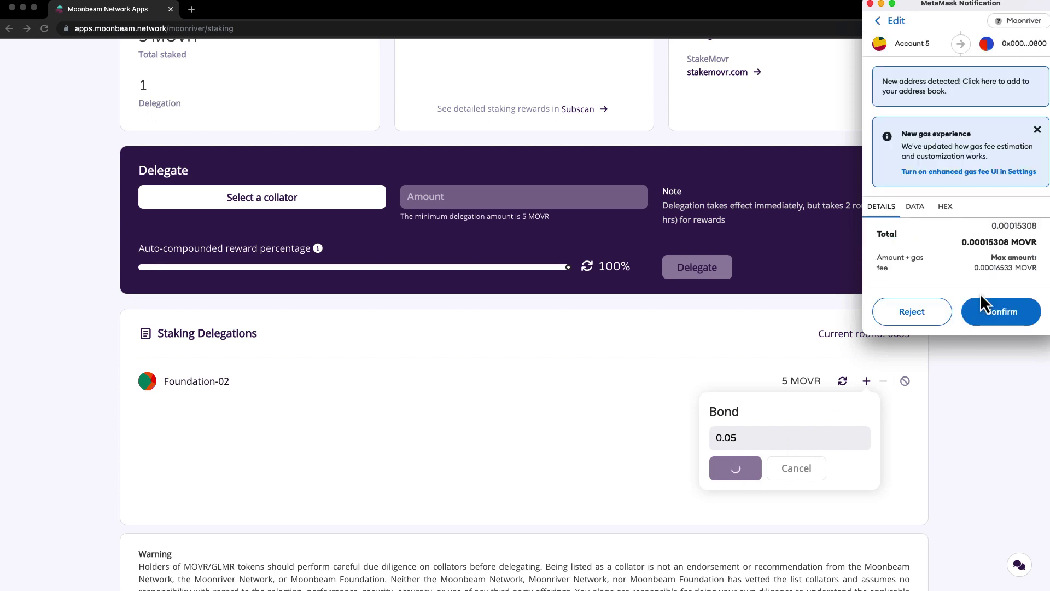
left_click(996, 313)
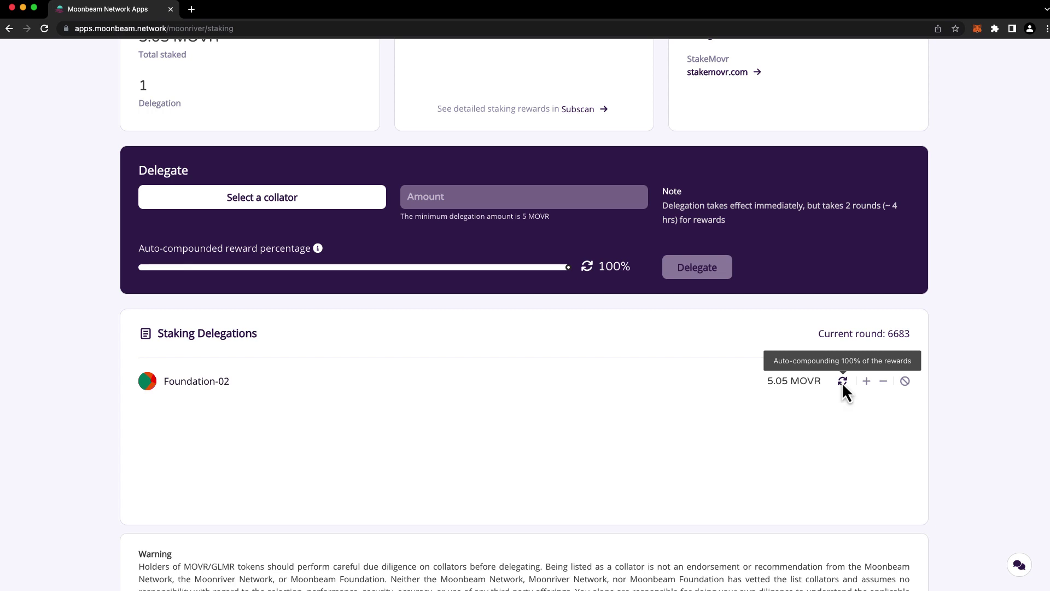
Step: Set Foundation-02's auto-compound to 50% of rewards and approve the change in MetaMask
left_click(842, 381)
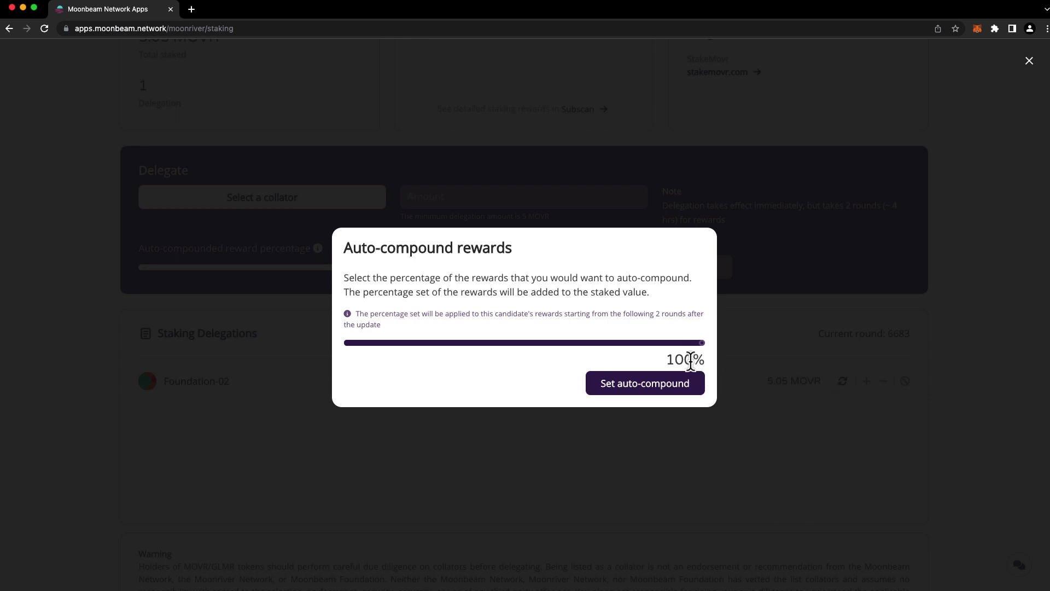
left_click_drag(511, 343, 523, 343)
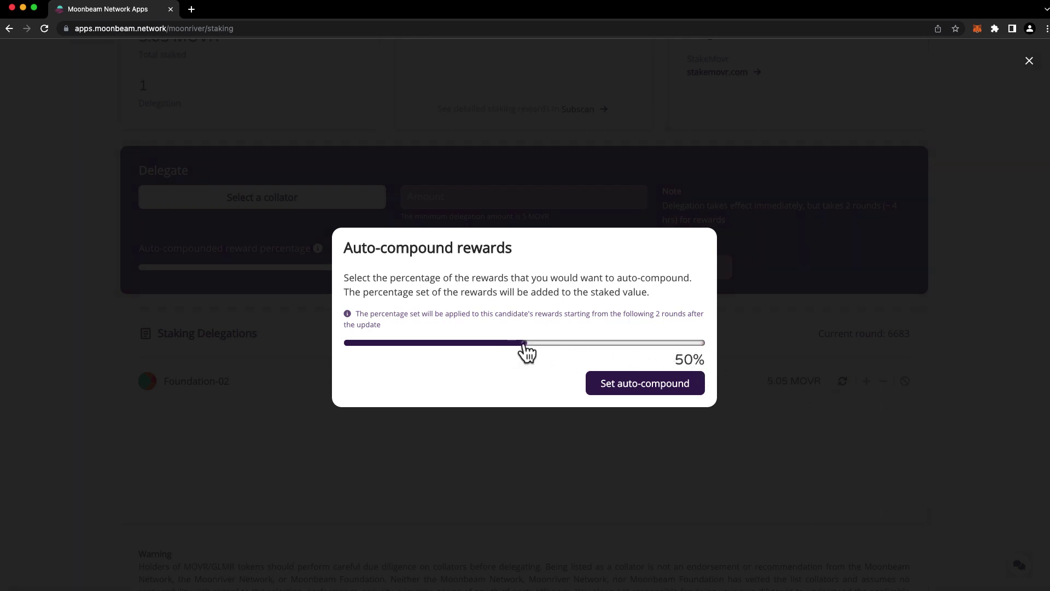
left_click(644, 385)
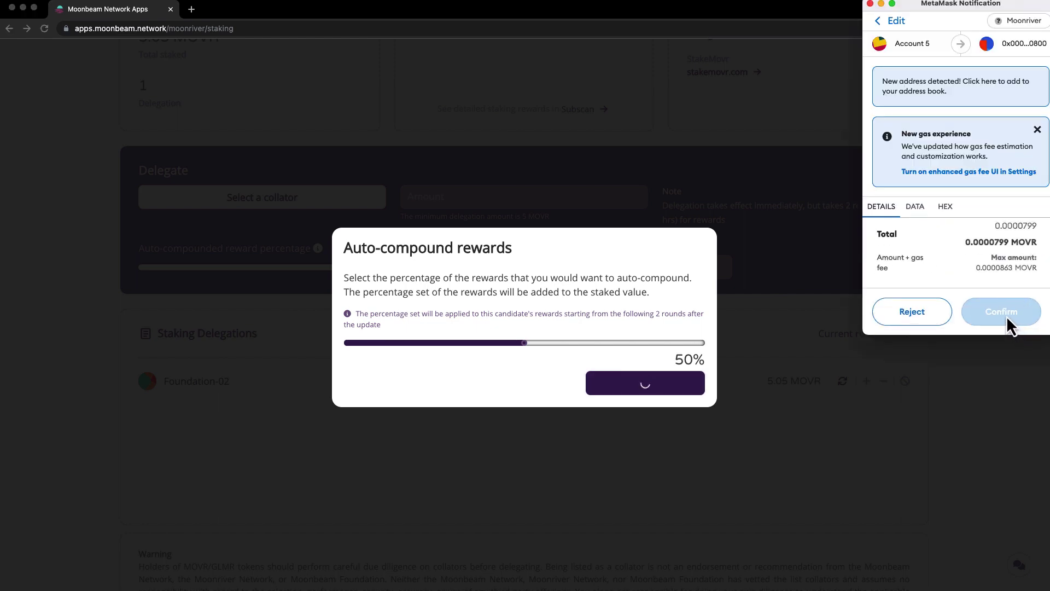
left_click(1006, 316)
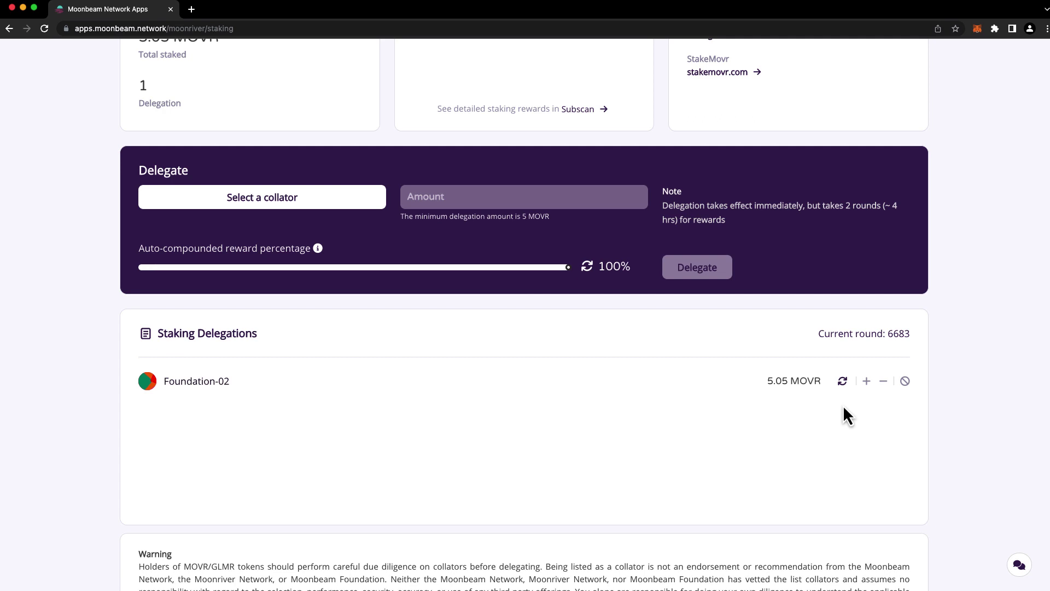
Step: Request a 0.05 MOVR unbond from Foundation-02 and approve it in MetaMask
left_click(884, 380)
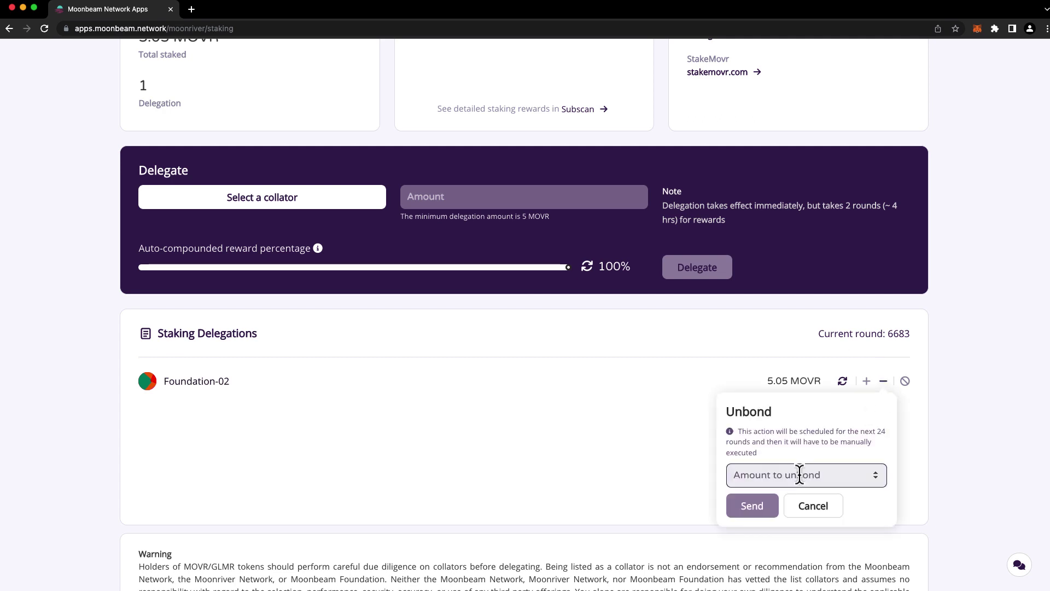
type("0.05")
scroll(745, 508, "down", 1)
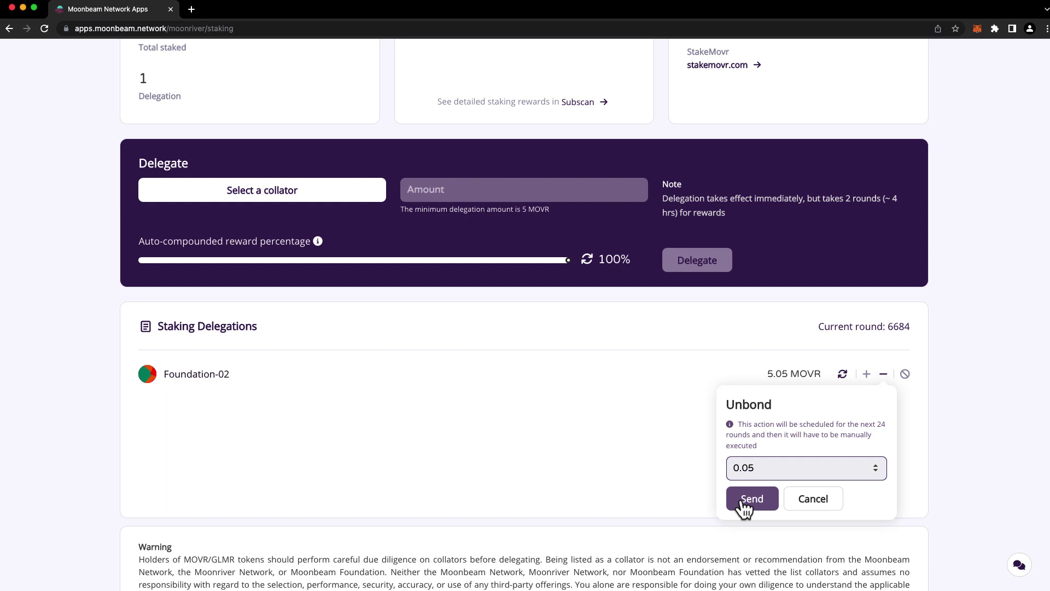
left_click(744, 500)
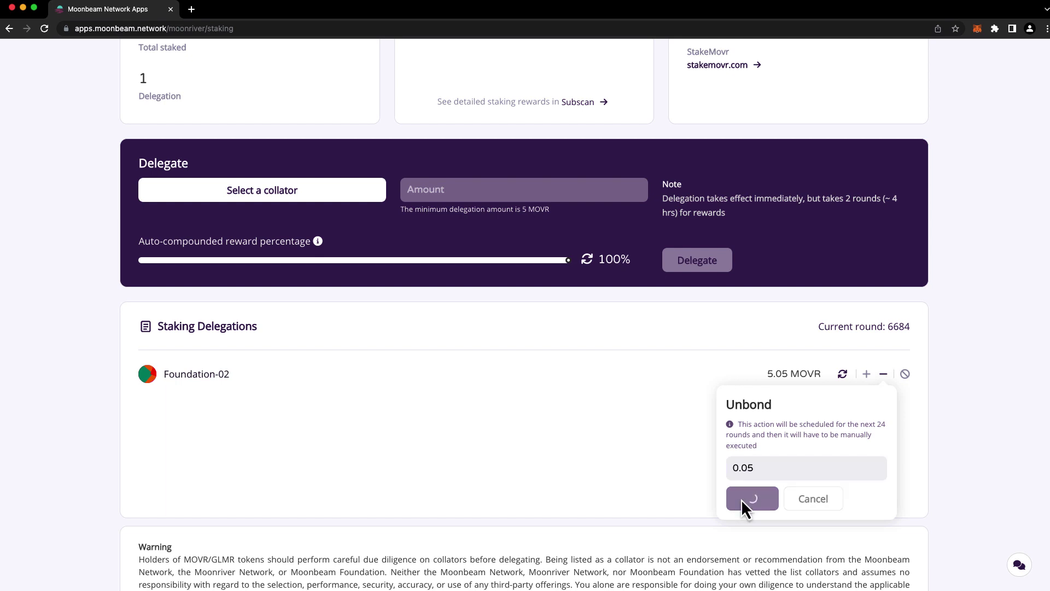
left_click(1012, 320)
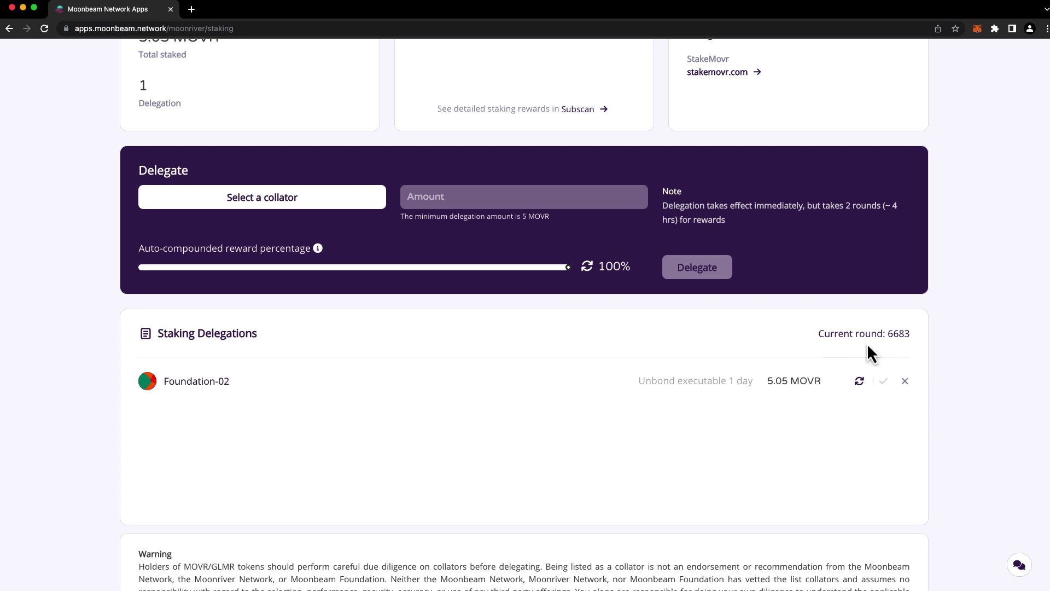
mouse_move(872, 340)
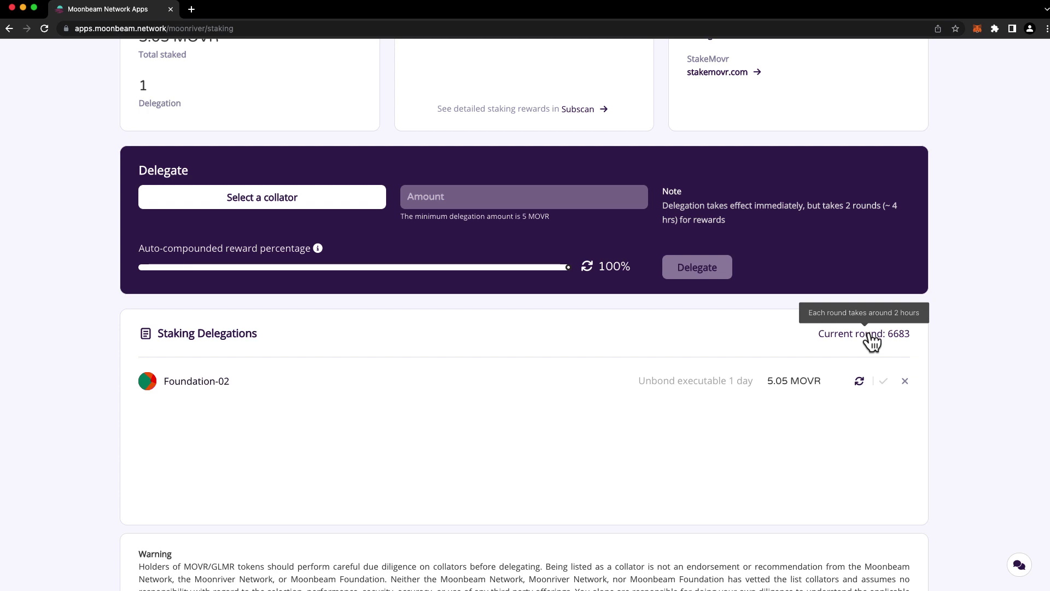
scroll(935, 443, "down", 1)
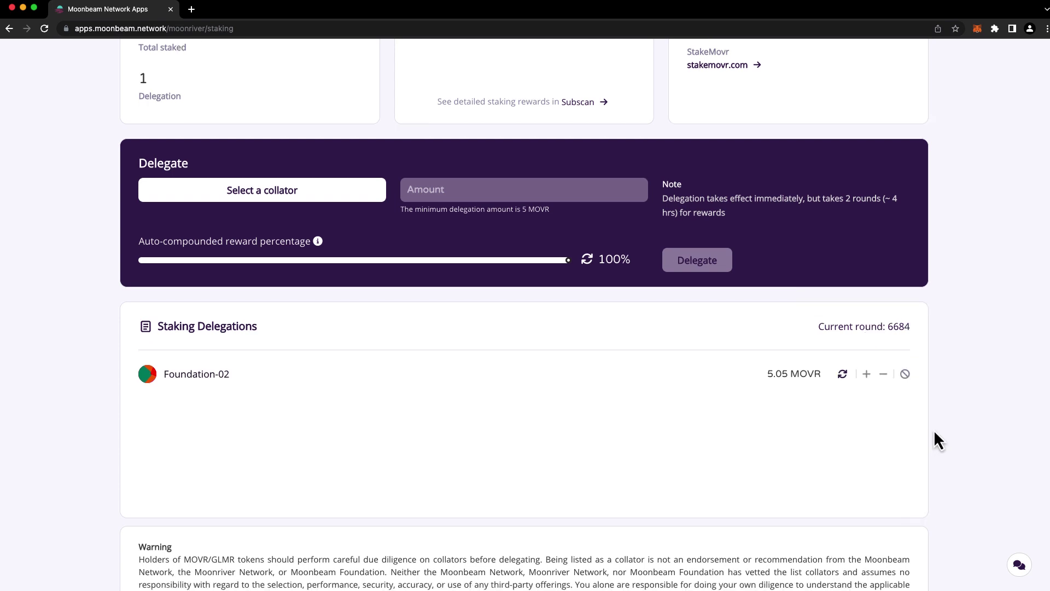
left_click(904, 374)
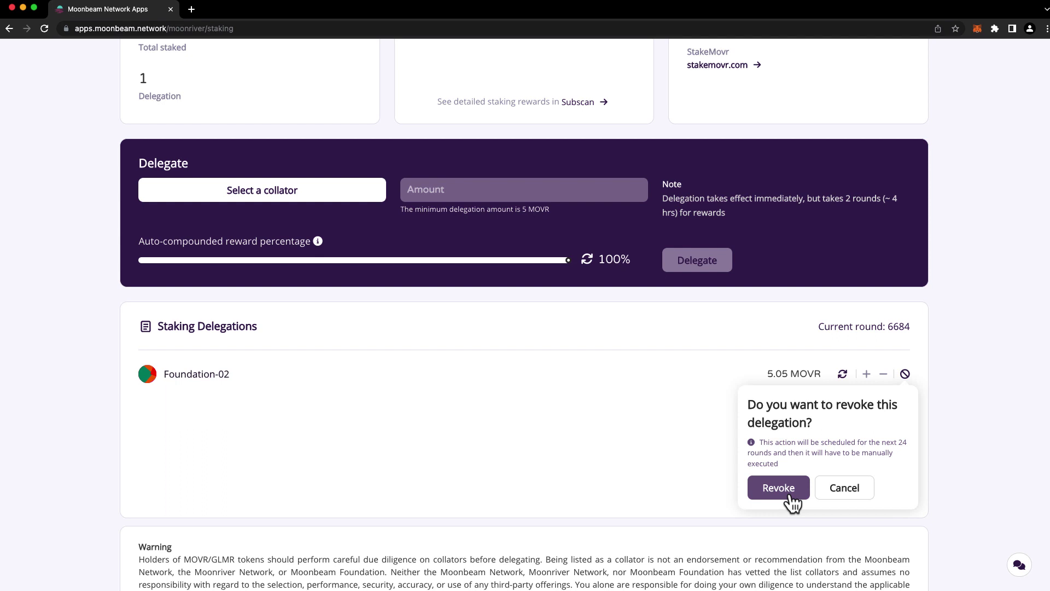
left_click(789, 495)
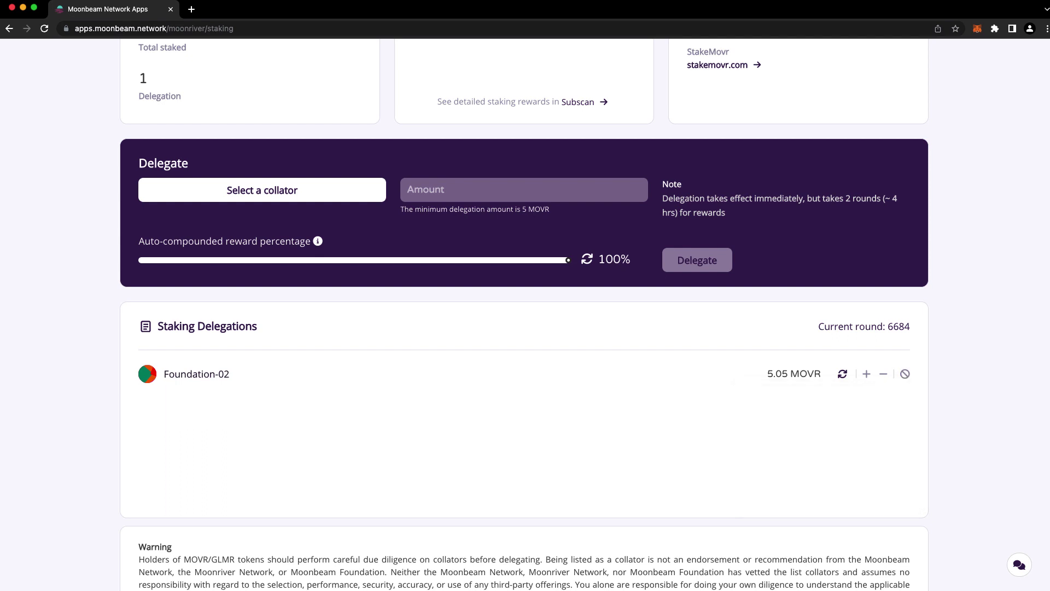